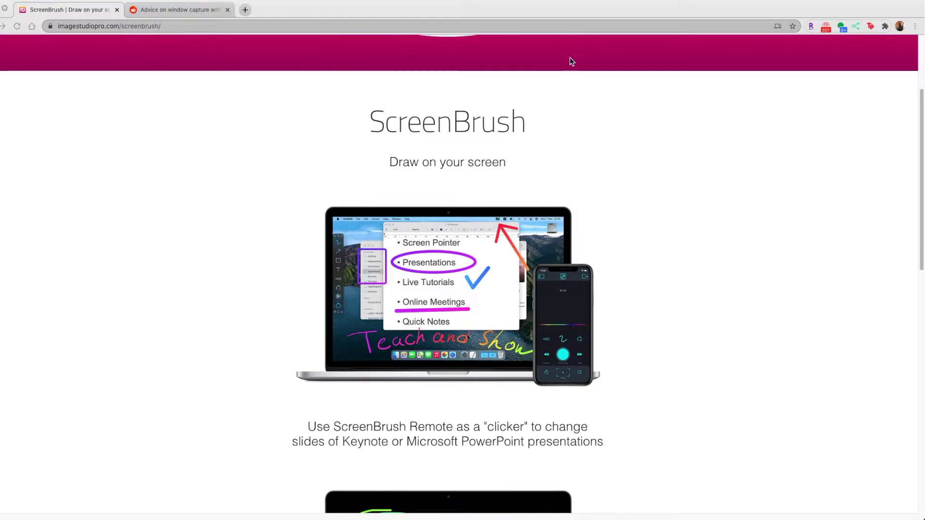
Scroll up and down the ScreenBrush product page to review it
scroll(604, 140, "up", 3)
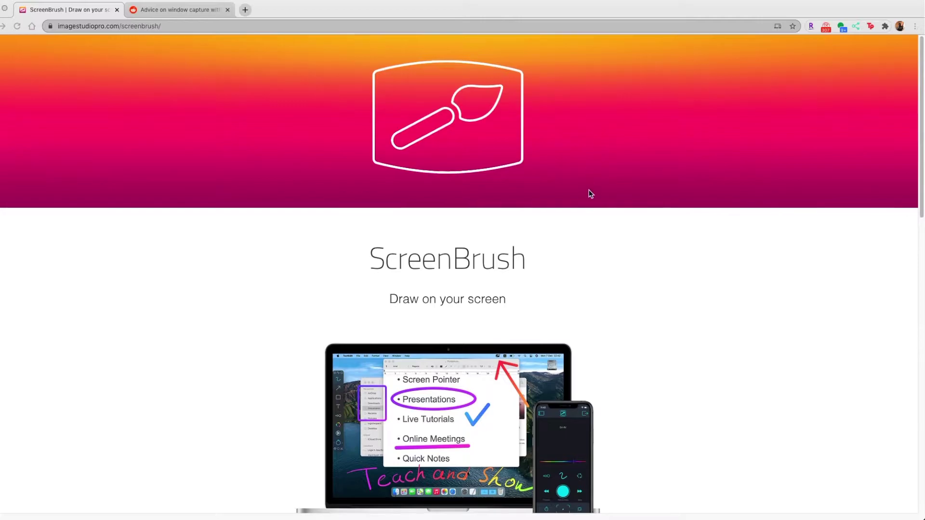
scroll(588, 192, "down", 3)
scroll(603, 190, "down", 1)
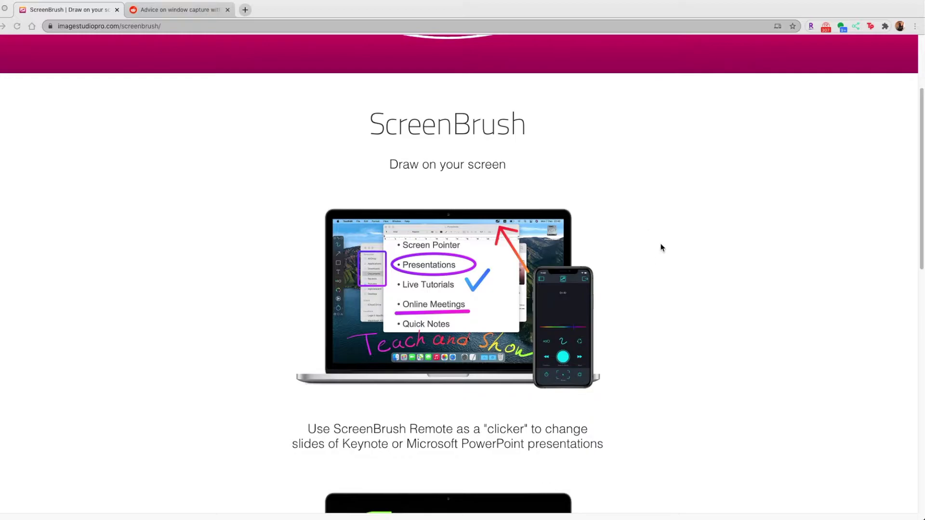
scroll(660, 248, "up", 3)
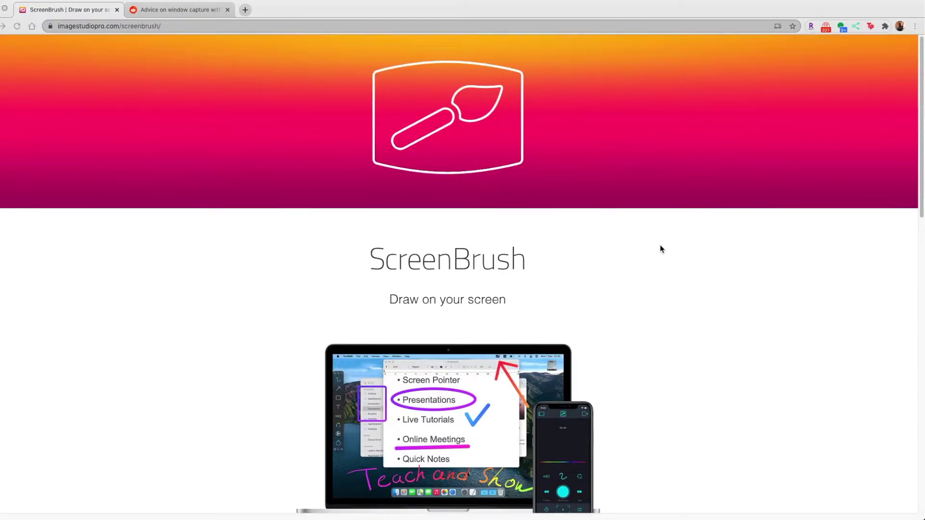
scroll(641, 231, "down", 1)
scroll(640, 227, "down", 1)
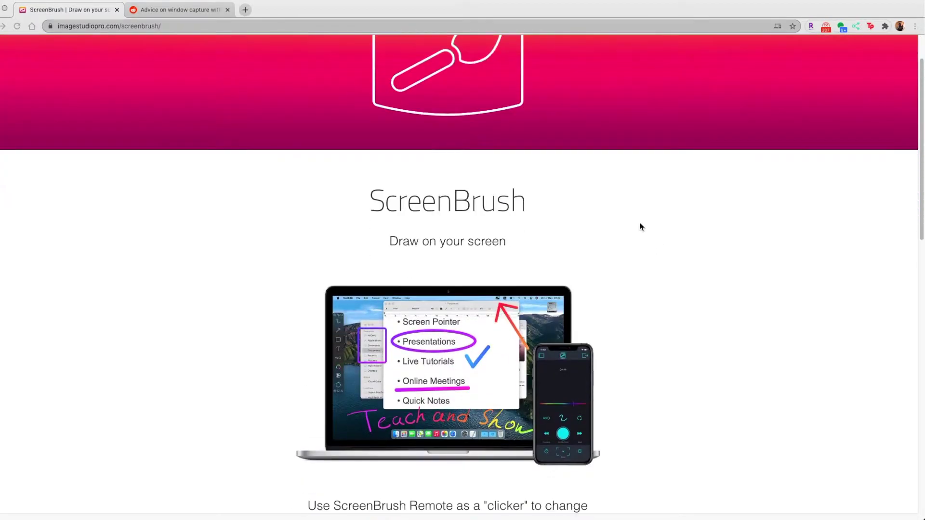
scroll(639, 226, "down", 3)
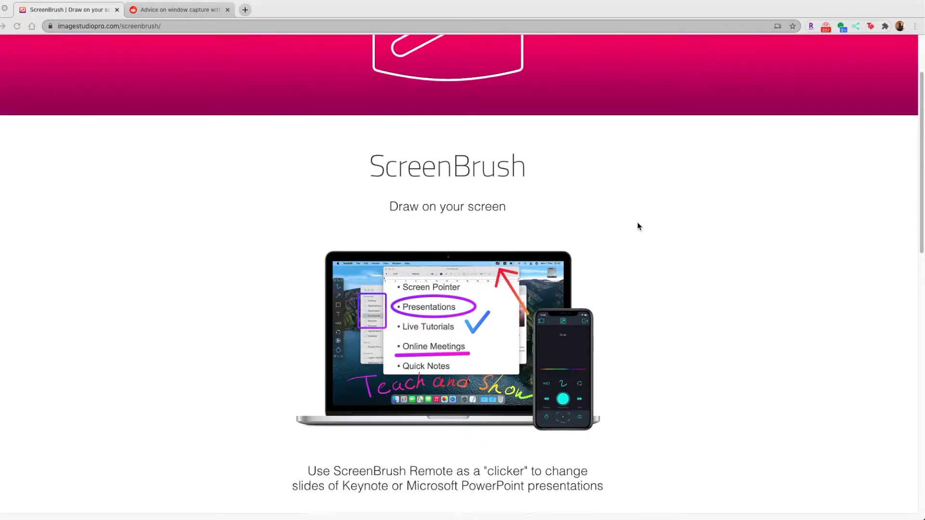
scroll(638, 226, "up", 5)
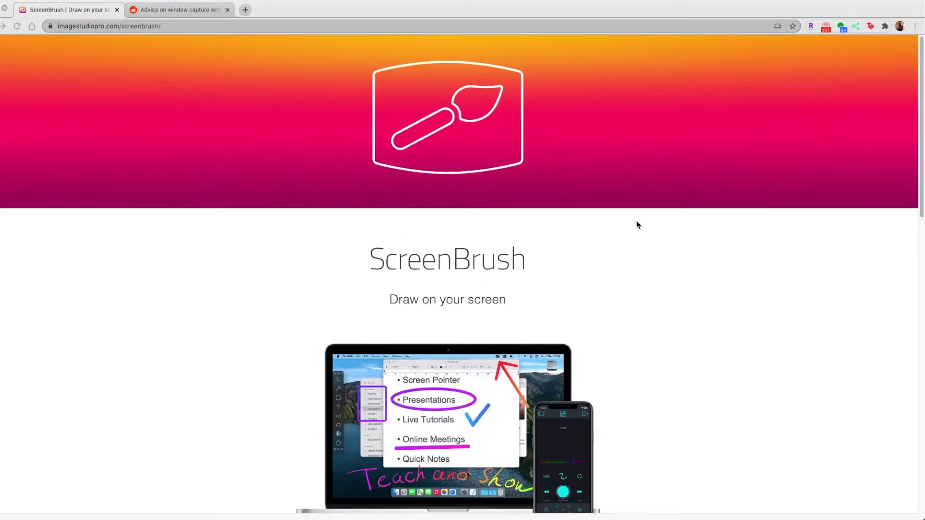
Toggle the drawing overlay on and off several times, leaving it shown
key("alt+super+d")
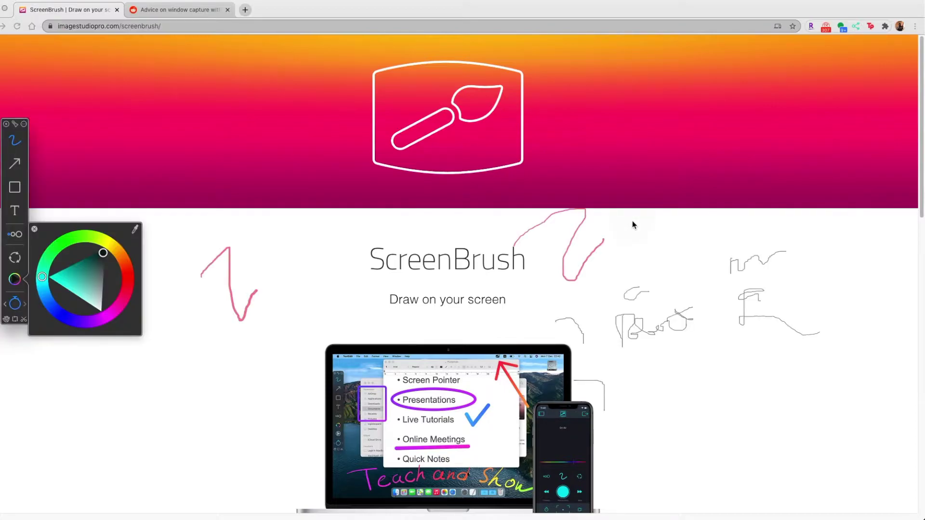
key("alt+super+d")
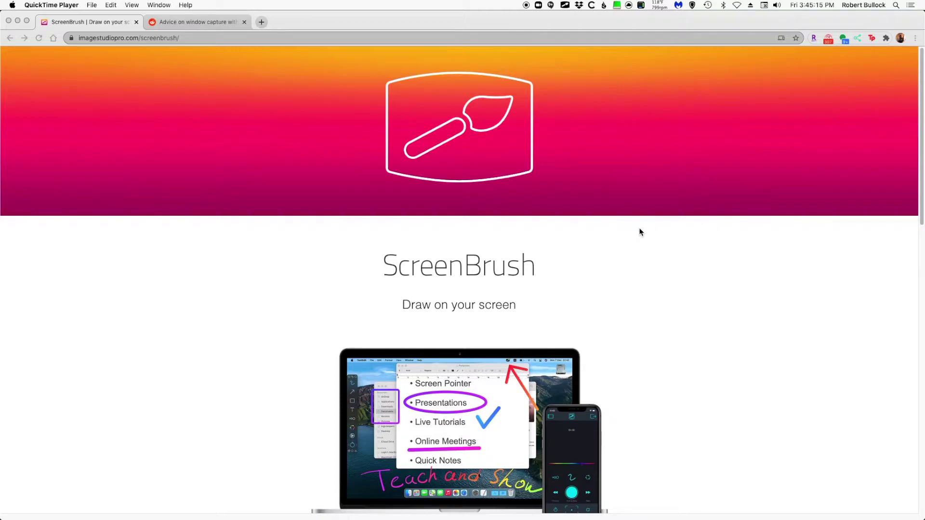
key("alt+super+d")
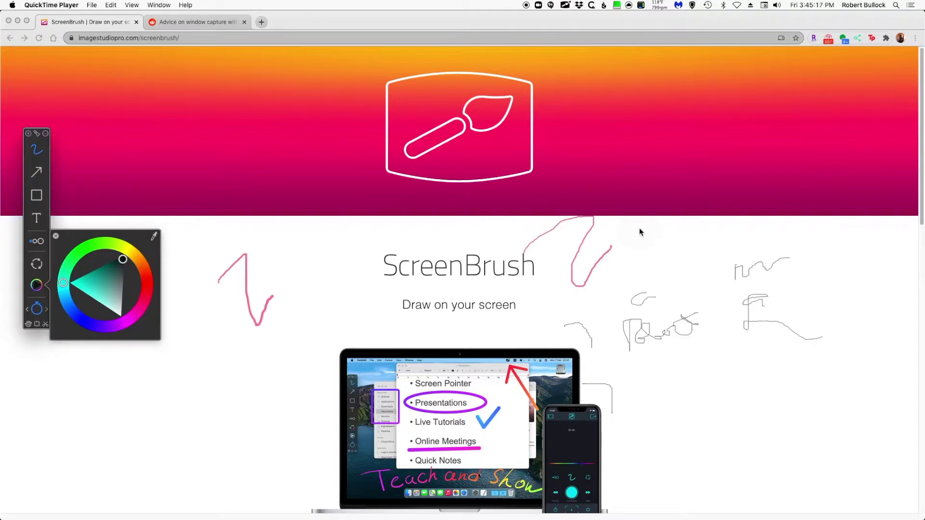
key("alt+super+d")
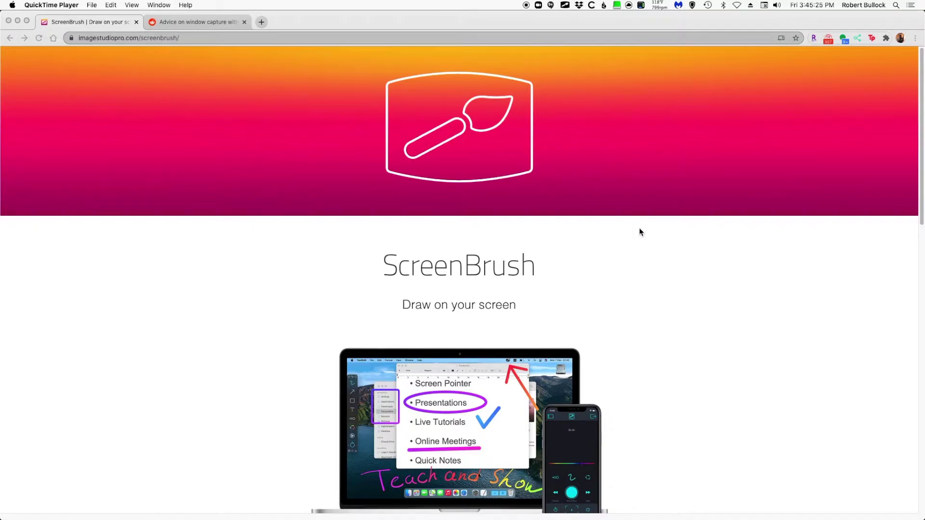
key("alt+super+d")
key("alt+super+d")
key("alt+super+d")
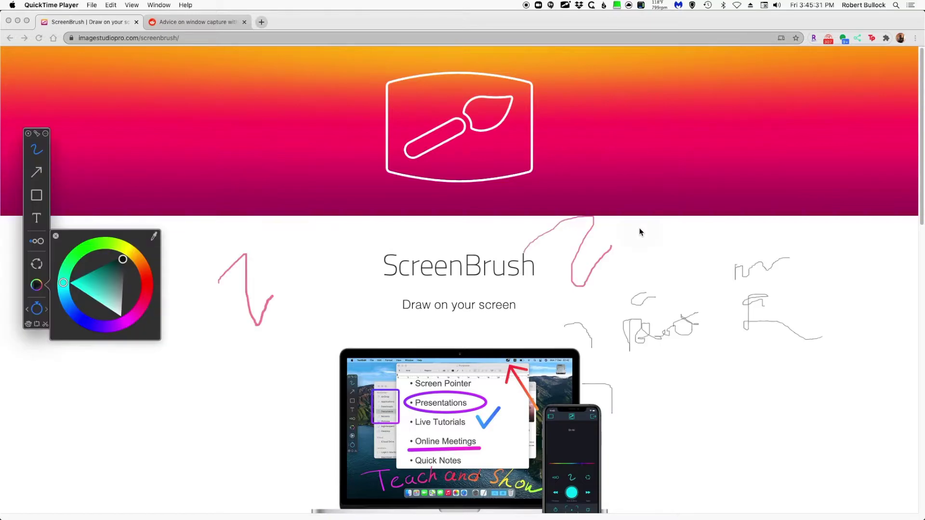
key("alt+super+d")
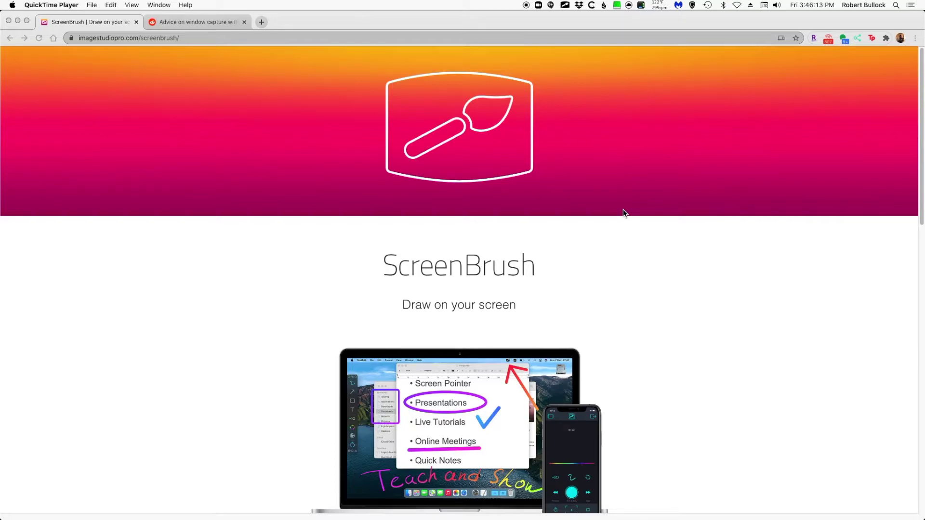
Show the drawing tools, close the colour picker, and clear all strokes (undo, clear again)
key("super+alt+b")
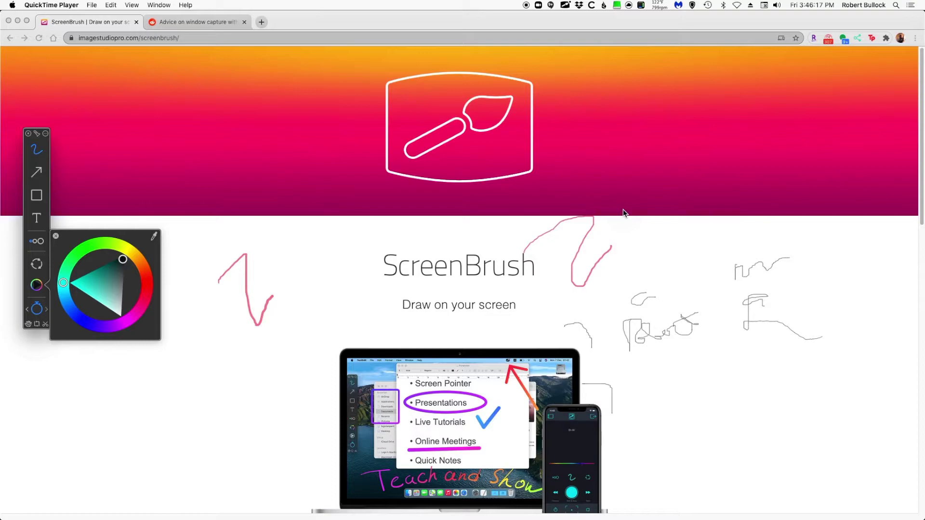
left_click(56, 236)
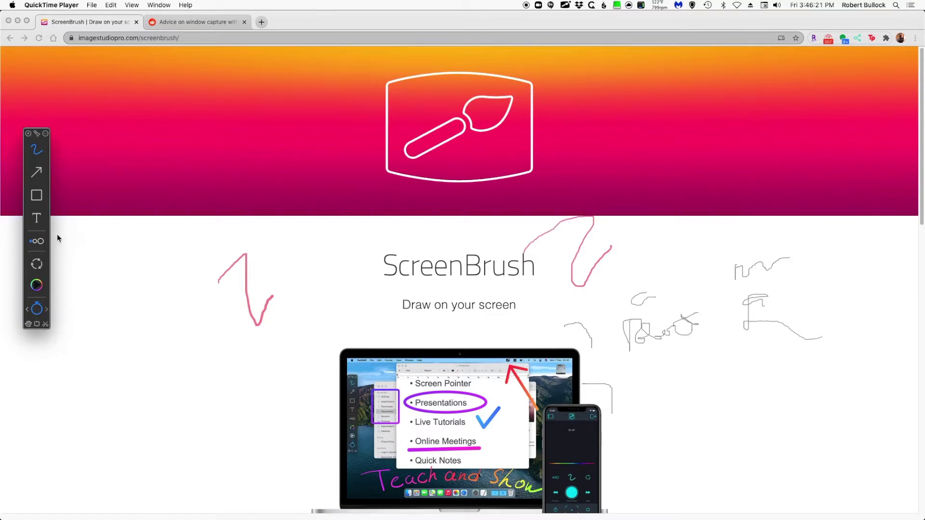
key("super+BackSpace")
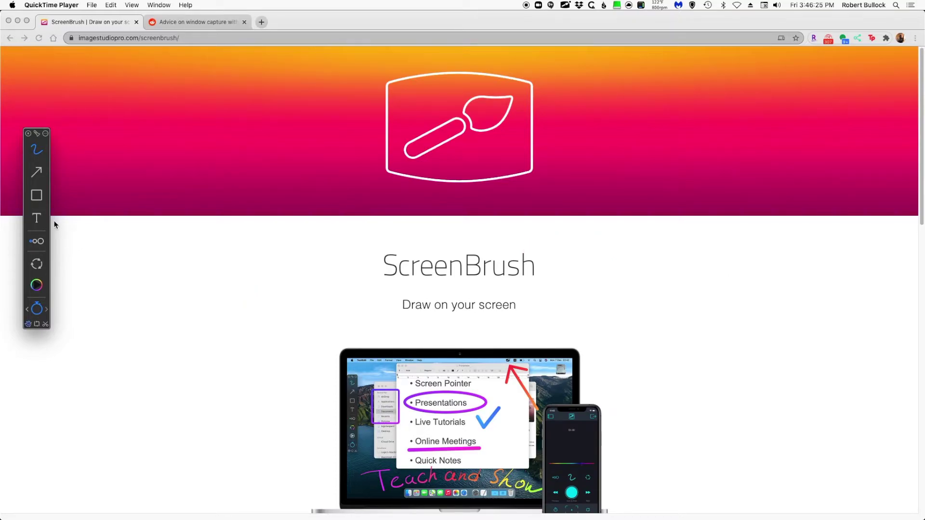
key("super+z")
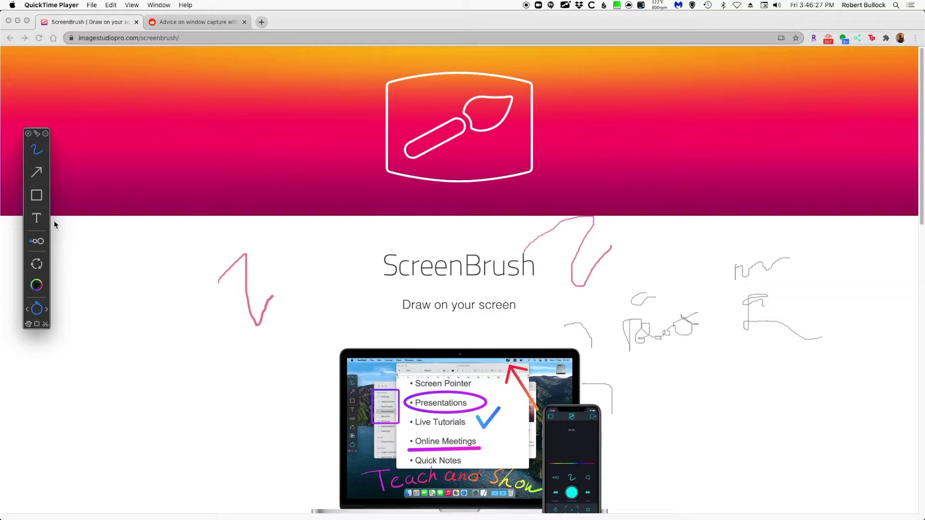
key("super+BackSpace")
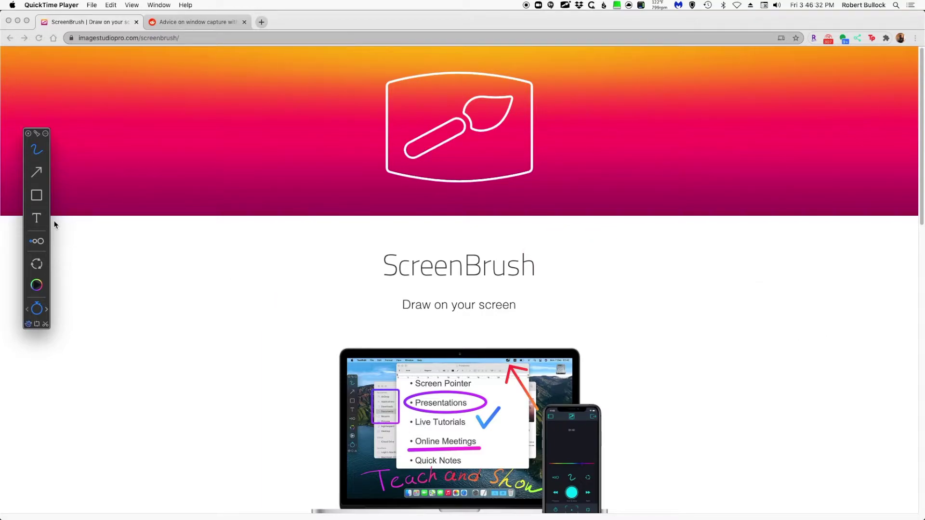
Try the click highlight and spotlight, move the toolbar lower, and select the Arrow tool
left_click(147, 258)
left_click(37, 134)
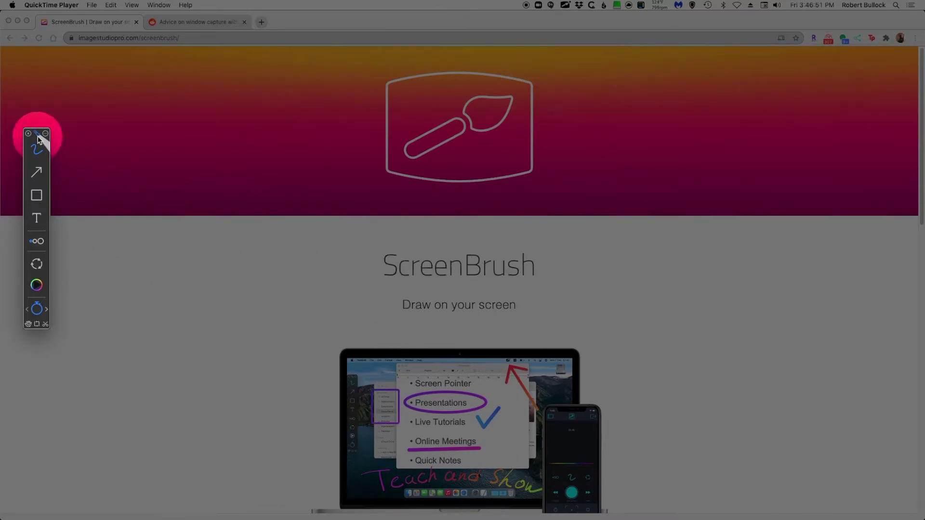
left_click_drag(36, 137, 40, 218)
left_click(39, 246)
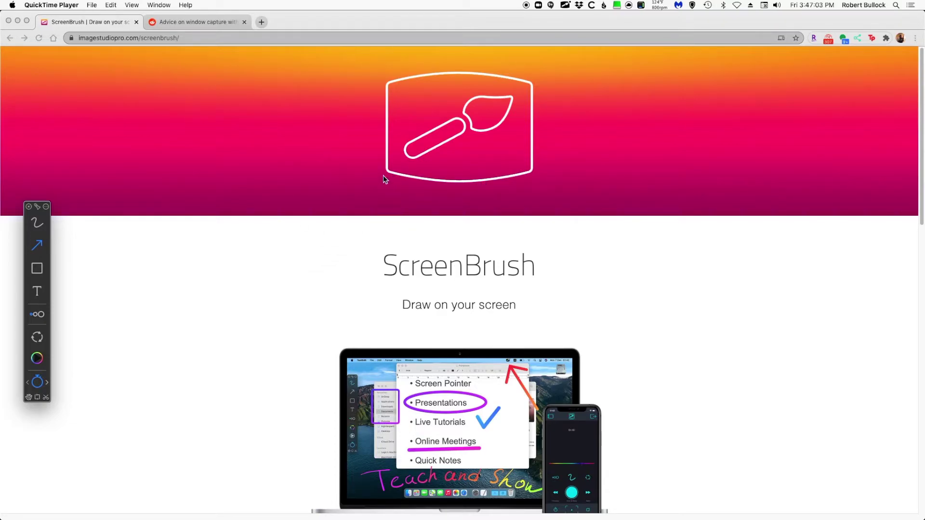
Draw a thin dark arrow from the logo's lower-left corner down and to the left
mouse_move(387, 175)
left_mouse_down()
mouse_move(382, 169)
mouse_move(338, 208)
mouse_move(305, 174)
mouse_move(326, 140)
mouse_move(323, 163)
mouse_move(382, 192)
mouse_move(355, 210)
left_mouse_up()
Try the Rectangle and Text tools and the thickness choices, placing a text box
left_click(38, 269)
left_click(37, 291)
left_click(37, 316)
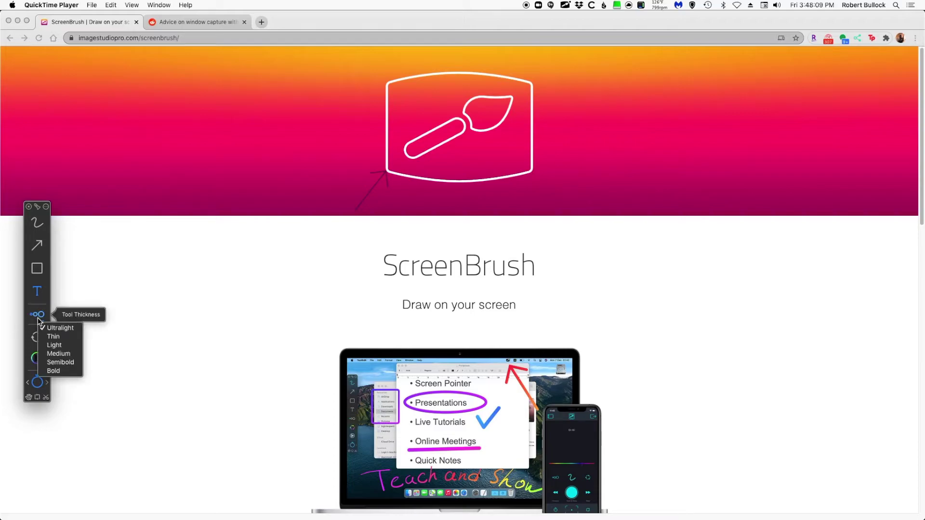
left_click(63, 331)
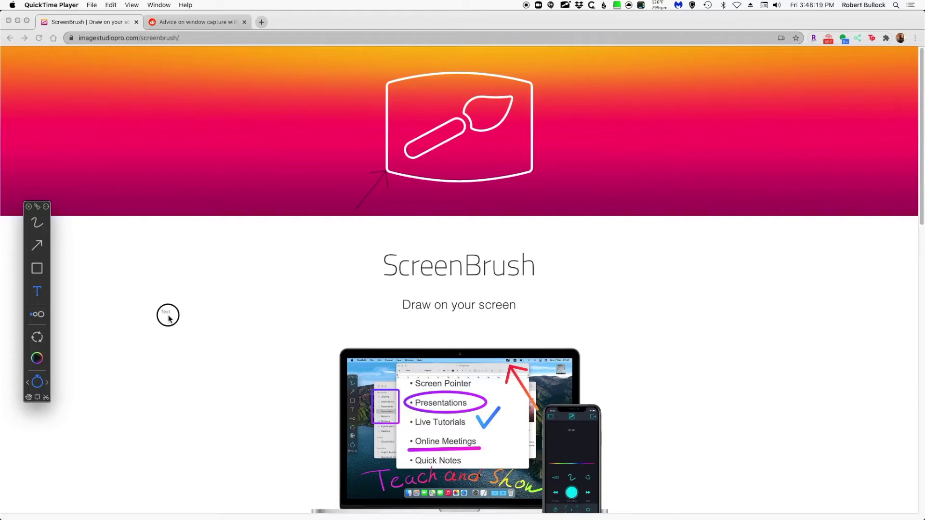
left_click(164, 316)
Draw a thin freehand pen line left of the tagline, then open the line weight choices
left_click(41, 226)
left_click_drag(133, 325, 244, 367)
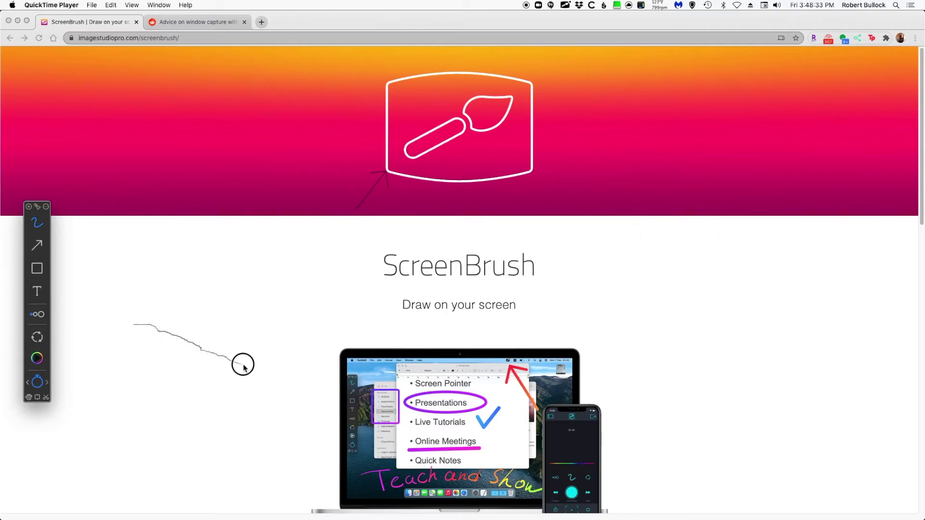
left_click(39, 315)
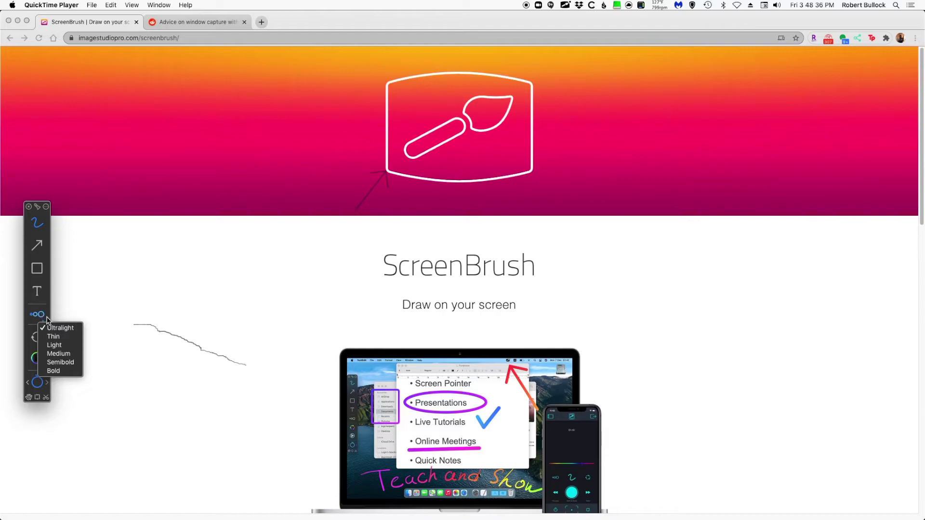
With a Light pen, draw a grey scribble at left, circle "Draw" and underline "screen"
left_click(61, 346)
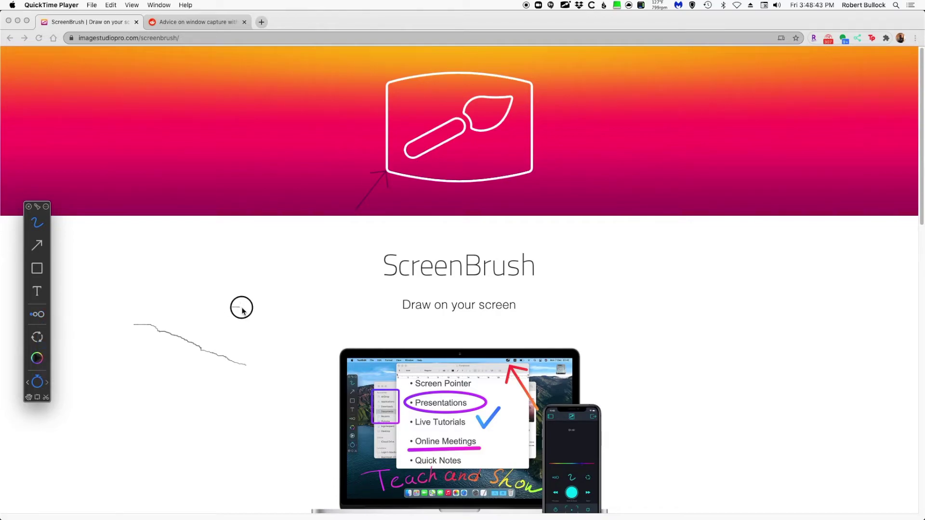
mouse_move(242, 309)
left_mouse_down()
mouse_move(279, 351)
mouse_move(261, 361)
mouse_move(253, 389)
mouse_move(260, 376)
mouse_move(129, 380)
mouse_move(258, 411)
mouse_move(281, 394)
mouse_move(276, 380)
mouse_move(311, 312)
mouse_move(360, 302)
left_mouse_up()
mouse_move(425, 295)
left_mouse_down()
mouse_move(392, 301)
mouse_move(429, 309)
mouse_move(418, 292)
left_mouse_up()
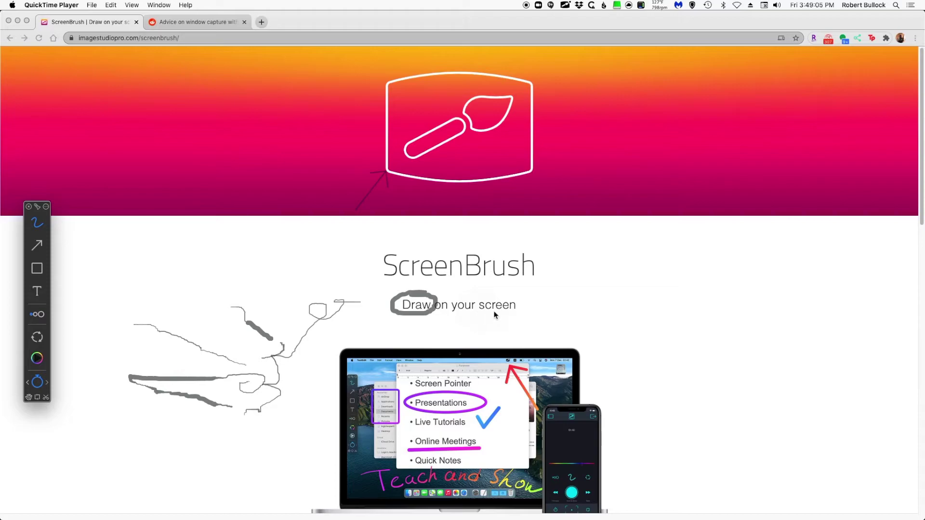
mouse_move(479, 311)
left_mouse_down()
mouse_move(520, 314)
mouse_move(543, 271)
mouse_move(484, 268)
mouse_move(542, 269)
left_mouse_up()
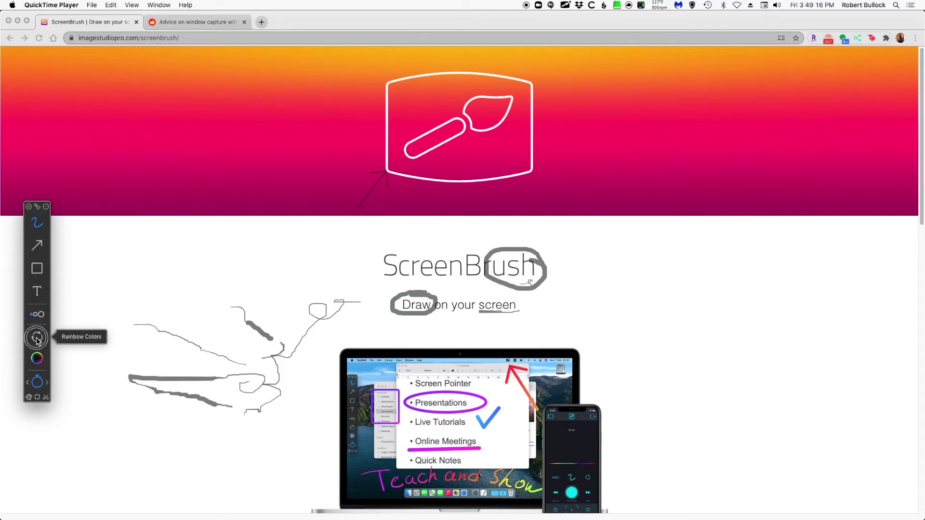
Turn on automatically fading strokes and Rainbow Colors for the pen
left_click(37, 359)
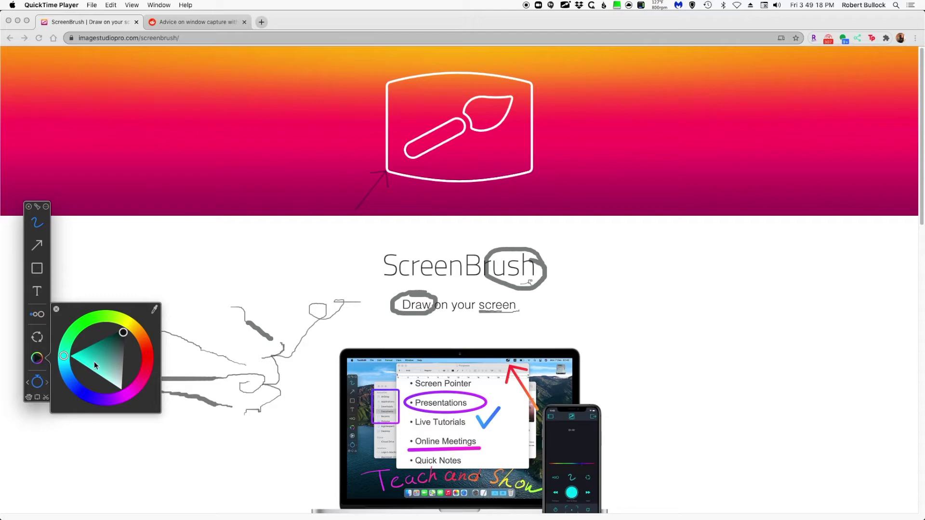
left_click(42, 390)
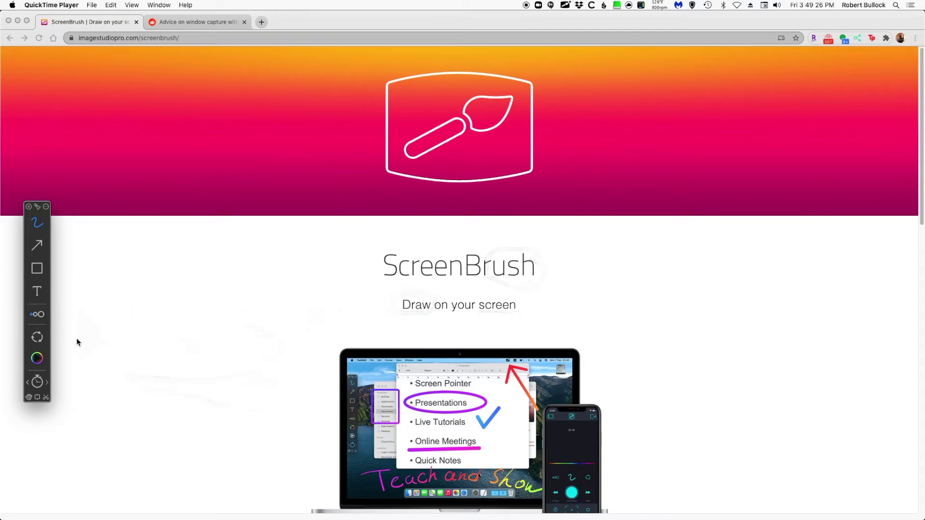
left_click(38, 338)
Draw rainbow loops around "Draw", "Brush", the title start and Screen Pointer in the laptop image
mouse_move(213, 253)
left_mouse_down()
mouse_move(190, 262)
mouse_move(182, 294)
mouse_move(233, 262)
mouse_move(159, 337)
mouse_move(255, 339)
mouse_move(117, 328)
mouse_move(157, 330)
mouse_move(228, 406)
mouse_move(184, 411)
mouse_move(149, 372)
mouse_move(122, 297)
mouse_move(223, 221)
mouse_move(307, 287)
mouse_move(301, 307)
left_mouse_up()
left_click_drag(392, 295, 406, 299)
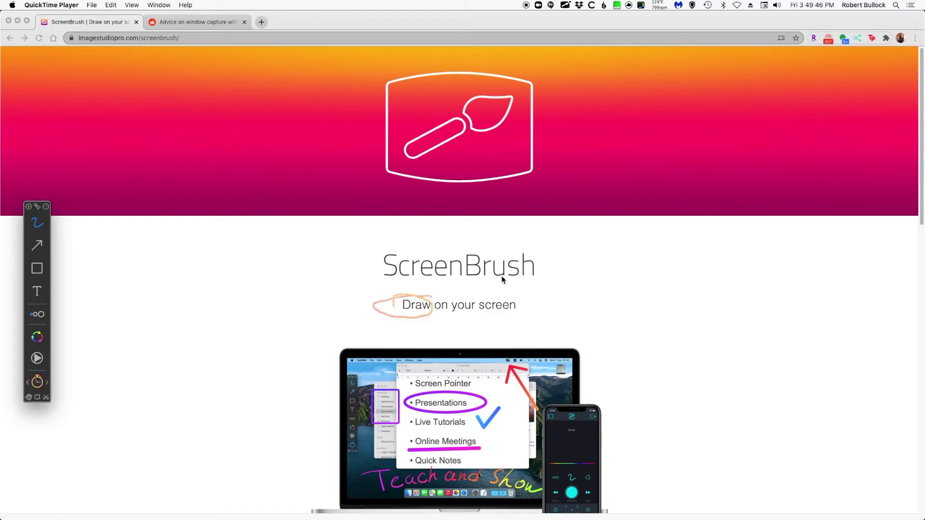
mouse_move(517, 266)
left_mouse_down()
mouse_move(465, 265)
mouse_move(480, 270)
left_mouse_up()
left_click_drag(366, 263, 441, 269)
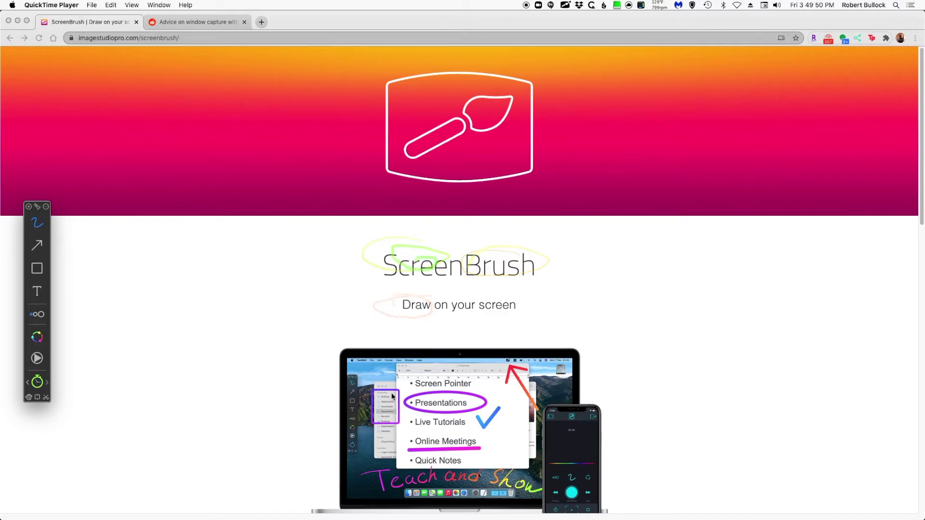
left_click_drag(484, 388, 513, 390)
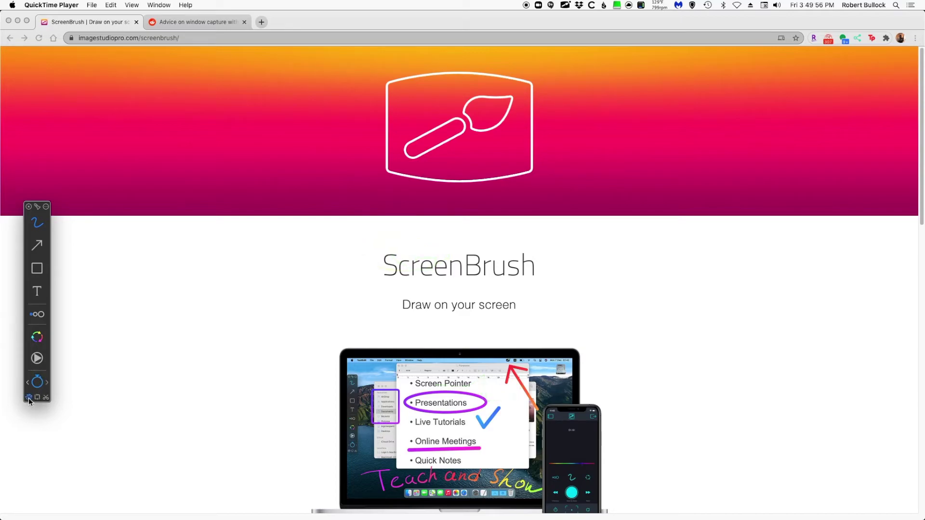
Add green "dfbdsfbfd" text left of the title, move it down and right, then reselect the Pen
left_click(37, 277)
left_click(37, 289)
left_click(91, 297)
type("dfbdsfbfd")
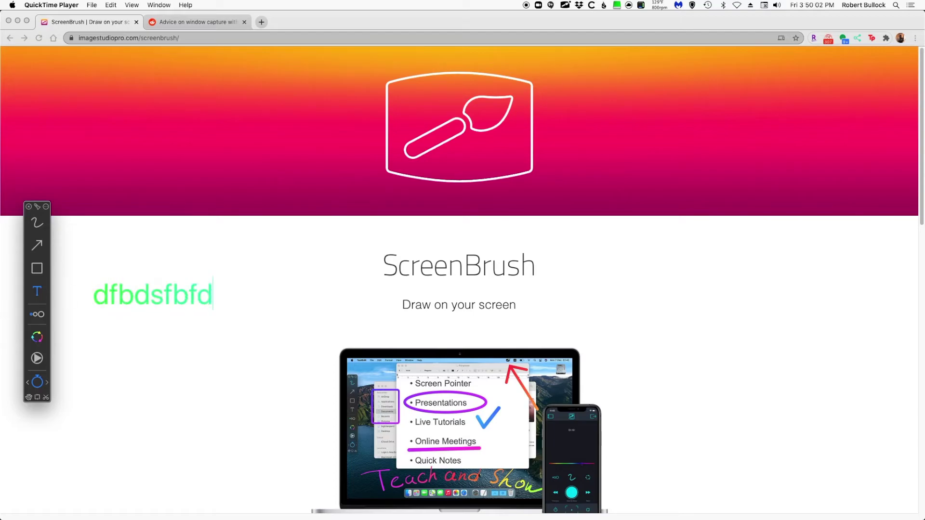
left_click(29, 397)
left_click_drag(140, 299, 181, 324)
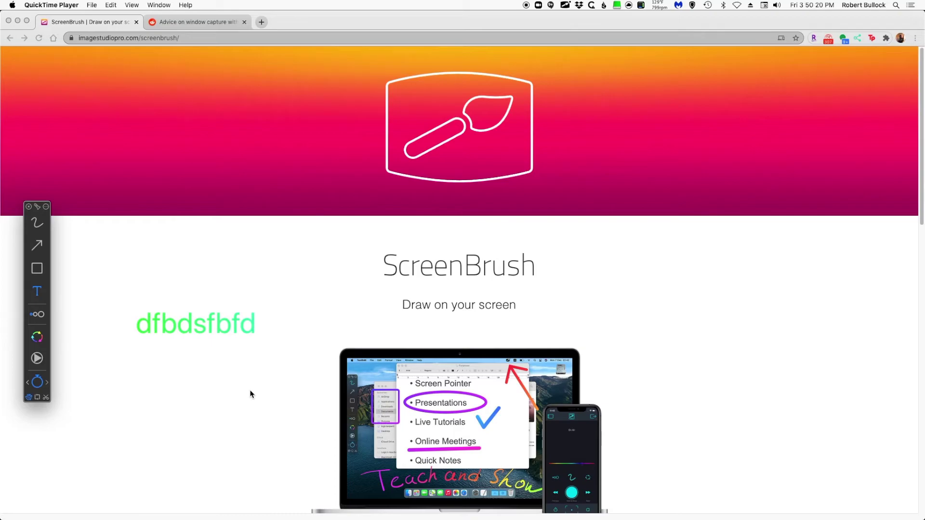
left_click(38, 225)
Draw a rainbow loop across the page plus pink strokes and curls above the green text and left of the title
mouse_move(142, 388)
left_mouse_down()
mouse_move(233, 388)
mouse_move(346, 305)
mouse_move(277, 299)
mouse_move(312, 325)
mouse_move(340, 313)
mouse_move(353, 291)
mouse_move(390, 306)
mouse_move(370, 288)
mouse_move(604, 275)
mouse_move(568, 280)
mouse_move(658, 301)
mouse_move(617, 305)
mouse_move(673, 336)
mouse_move(649, 343)
mouse_move(693, 353)
mouse_move(677, 351)
mouse_move(725, 382)
mouse_move(690, 399)
mouse_move(637, 406)
mouse_move(623, 363)
mouse_move(642, 413)
mouse_move(659, 388)
mouse_move(626, 413)
mouse_move(690, 417)
mouse_move(617, 378)
mouse_move(646, 427)
mouse_move(666, 252)
mouse_move(609, 235)
mouse_move(706, 221)
mouse_move(743, 253)
mouse_move(667, 270)
mouse_move(435, 231)
mouse_move(306, 242)
mouse_move(251, 260)
mouse_move(129, 274)
mouse_move(114, 310)
mouse_move(117, 345)
mouse_move(167, 355)
mouse_move(214, 410)
mouse_move(378, 324)
mouse_move(582, 324)
mouse_move(586, 374)
mouse_move(617, 423)
mouse_move(718, 427)
mouse_move(756, 372)
mouse_move(707, 343)
mouse_move(601, 318)
mouse_move(518, 272)
mouse_move(383, 247)
mouse_move(231, 260)
mouse_move(114, 287)
mouse_move(91, 369)
mouse_move(173, 421)
mouse_move(285, 413)
mouse_move(223, 407)
mouse_move(295, 378)
mouse_move(330, 402)
mouse_move(345, 356)
mouse_move(378, 334)
mouse_move(443, 326)
mouse_move(388, 305)
mouse_move(512, 277)
mouse_move(487, 322)
mouse_move(363, 313)
mouse_move(480, 277)
mouse_move(495, 320)
mouse_move(363, 326)
mouse_move(314, 283)
mouse_move(263, 277)
left_mouse_up()
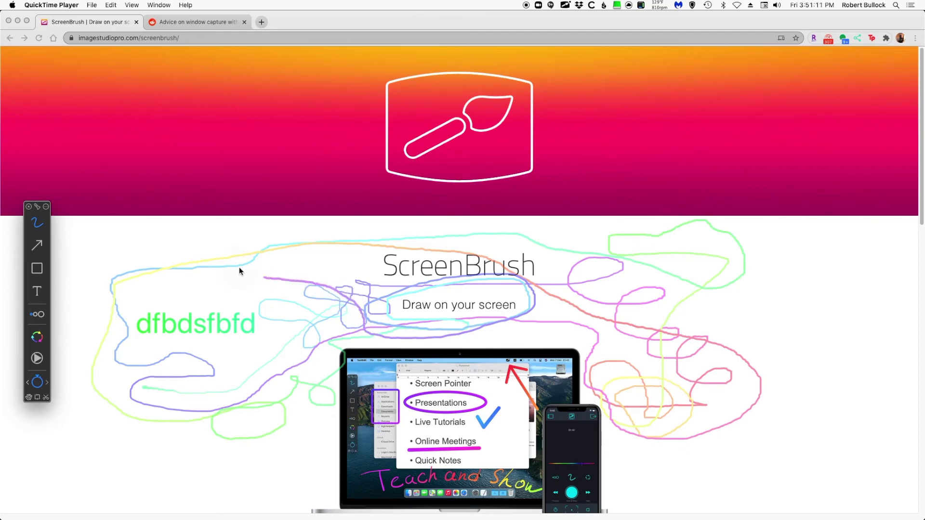
left_click_drag(289, 319, 176, 284)
mouse_move(214, 233)
left_mouse_down()
mouse_move(179, 238)
mouse_move(170, 254)
mouse_move(188, 267)
mouse_move(227, 268)
mouse_move(237, 242)
mouse_move(193, 215)
mouse_move(189, 227)
mouse_move(212, 248)
mouse_move(203, 252)
left_mouse_up()
mouse_move(255, 234)
left_mouse_down()
mouse_move(264, 283)
mouse_move(252, 262)
mouse_move(289, 258)
mouse_move(284, 274)
mouse_move(314, 250)
mouse_move(328, 255)
left_mouse_up()
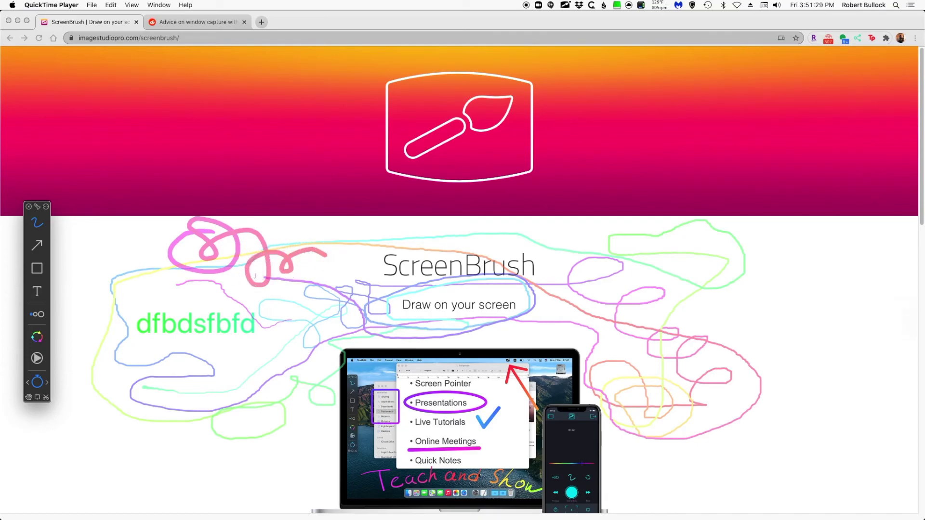
Draw a thin orange-pink spiral near the page's right edge
mouse_move(814, 318)
left_mouse_down()
mouse_move(784, 328)
mouse_move(812, 335)
mouse_move(805, 326)
mouse_move(783, 348)
mouse_move(805, 359)
mouse_move(827, 353)
mouse_move(797, 363)
mouse_move(835, 368)
mouse_move(841, 342)
mouse_move(829, 304)
mouse_move(780, 291)
mouse_move(744, 308)
mouse_move(783, 375)
mouse_move(773, 397)
left_mouse_up()
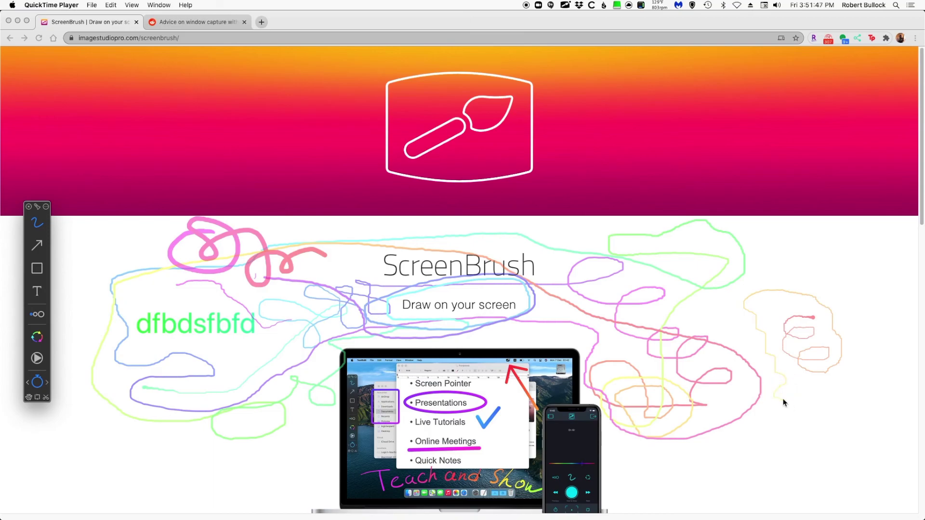